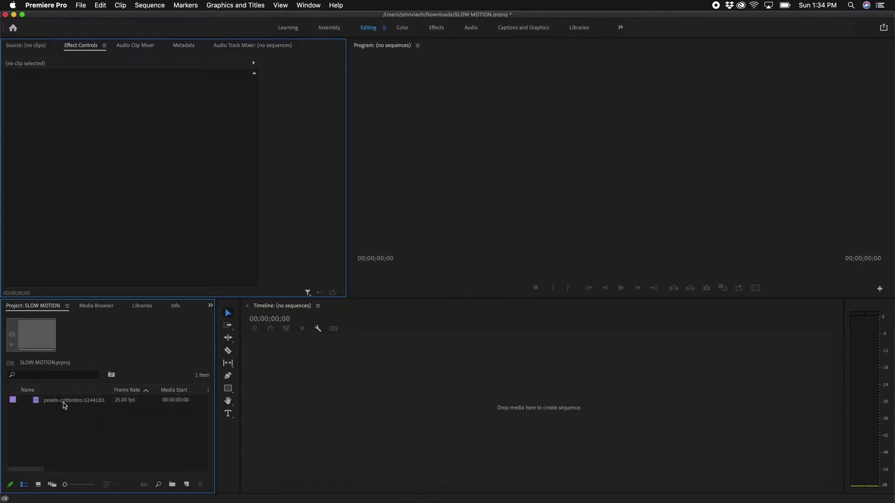
# - Preview the pexels-cottonbro clip and build a new sequence from it
pyautogui.doubleClick(65, 402)
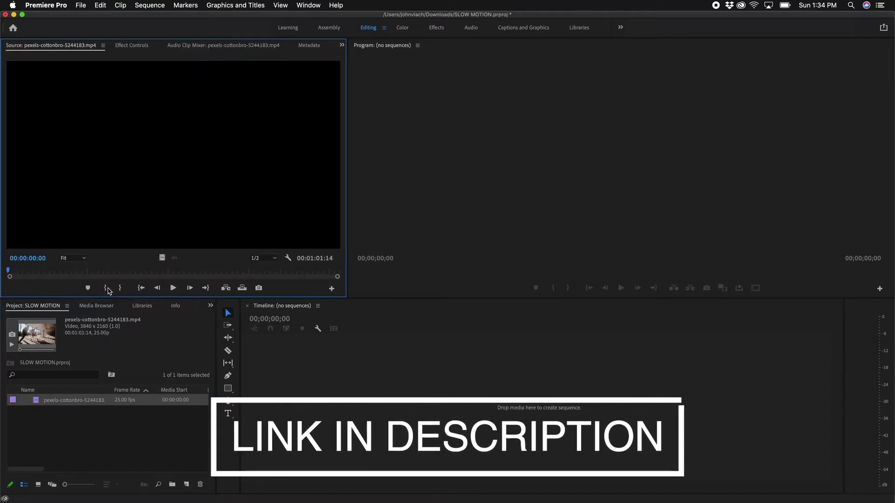
pyautogui.moveTo(62, 272); pyautogui.dragTo(20, 274)
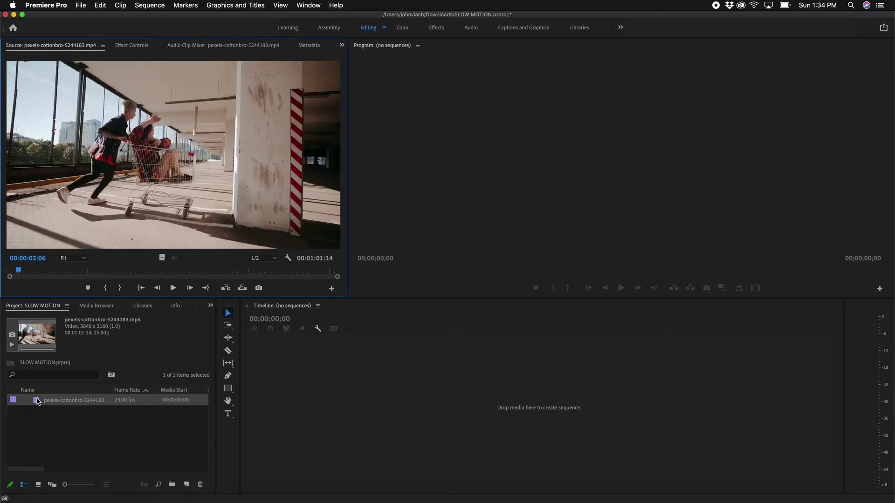
pyautogui.moveTo(38, 402); pyautogui.dragTo(378, 387)
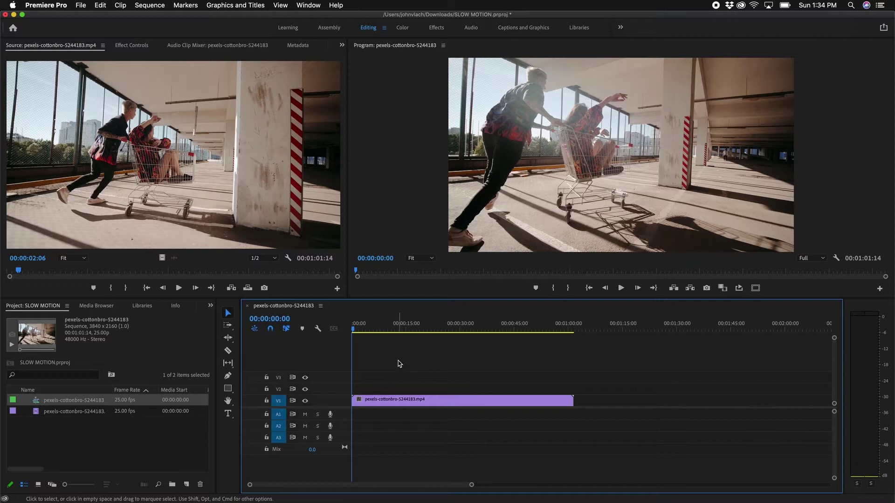
# - Trim the clip to end at 00:00:01:16 and fit it across the timeline
pyautogui.press('space')
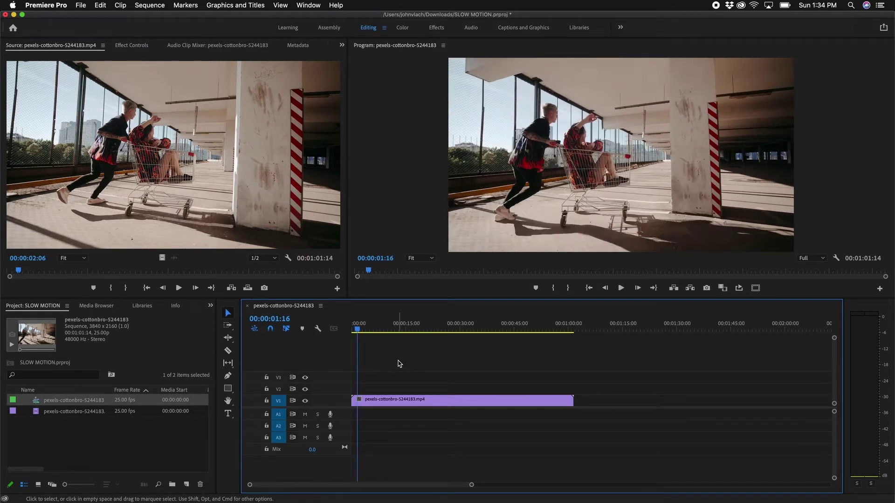
pyautogui.press('w')
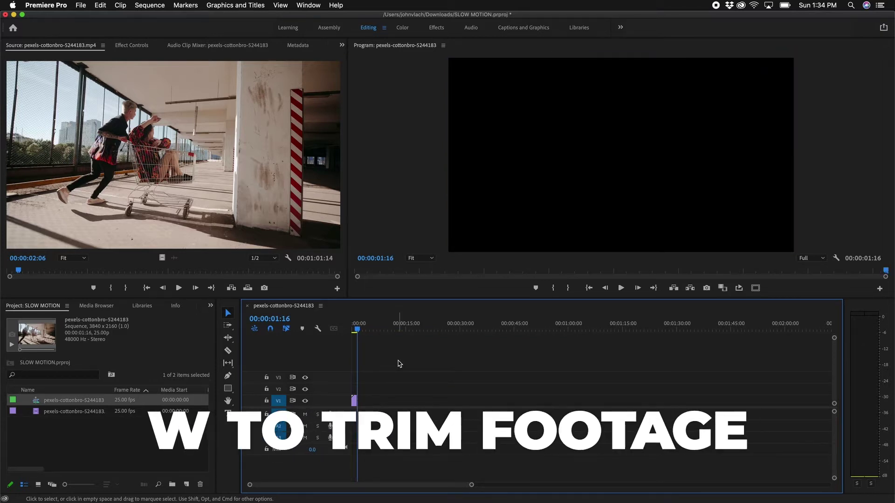
pyautogui.press('=')
pyautogui.press('=')
pyautogui.press('=')
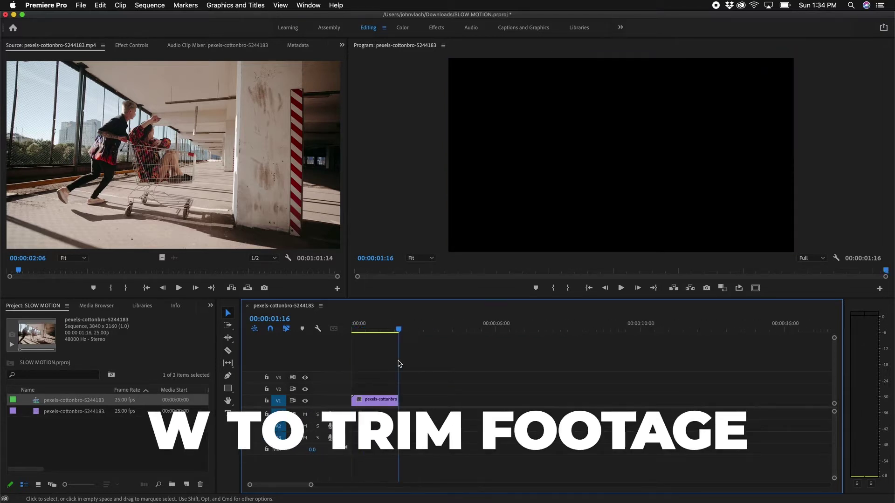
pyautogui.press('Up')
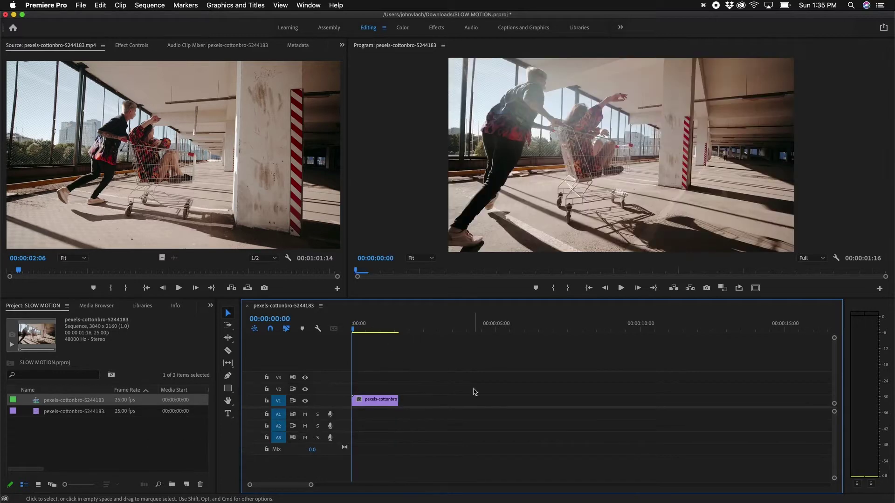
pyautogui.click(382, 401)
# - Set the V1 clip to 50% speed with Optical Flow, lengthening it to 00:00:03:07
pyautogui.rightClick(384, 402)
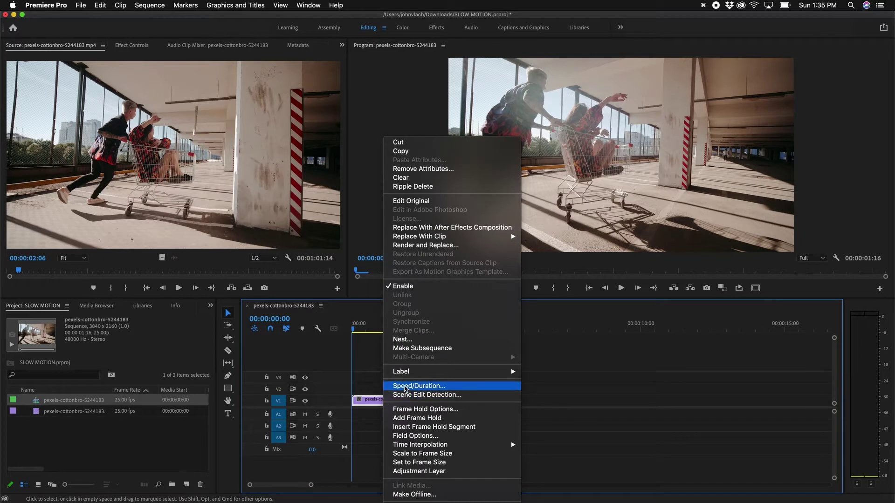
pyautogui.click(406, 387)
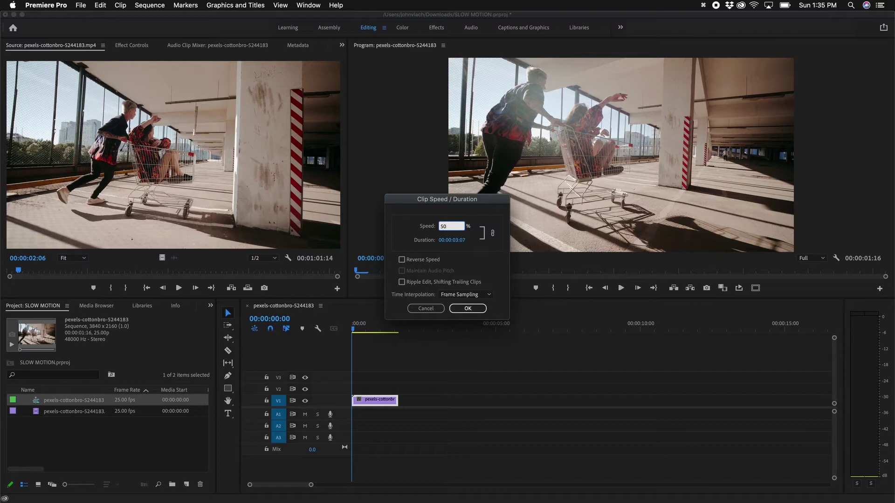
pyautogui.click(476, 293)
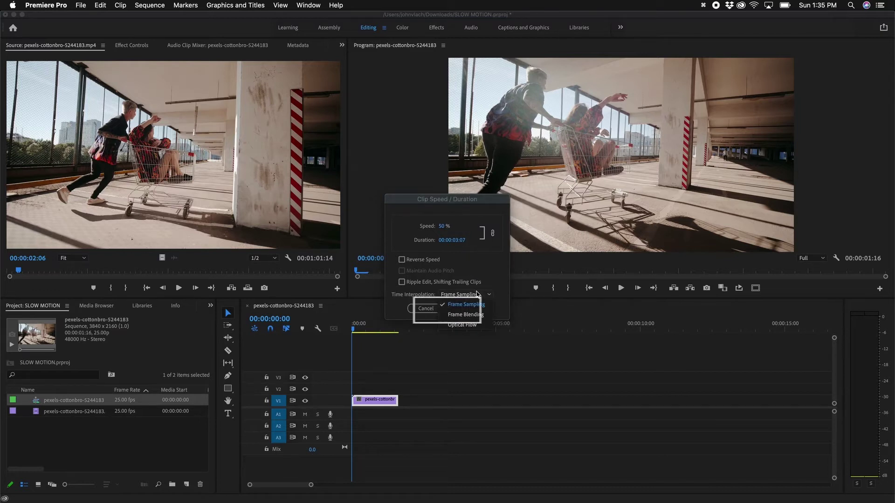
pyautogui.click(479, 325)
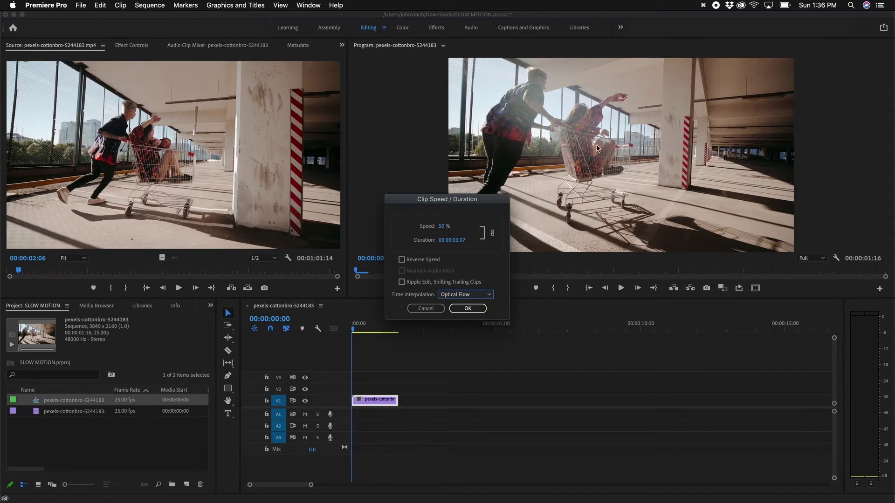
pyautogui.click(472, 307)
pyautogui.click(443, 355)
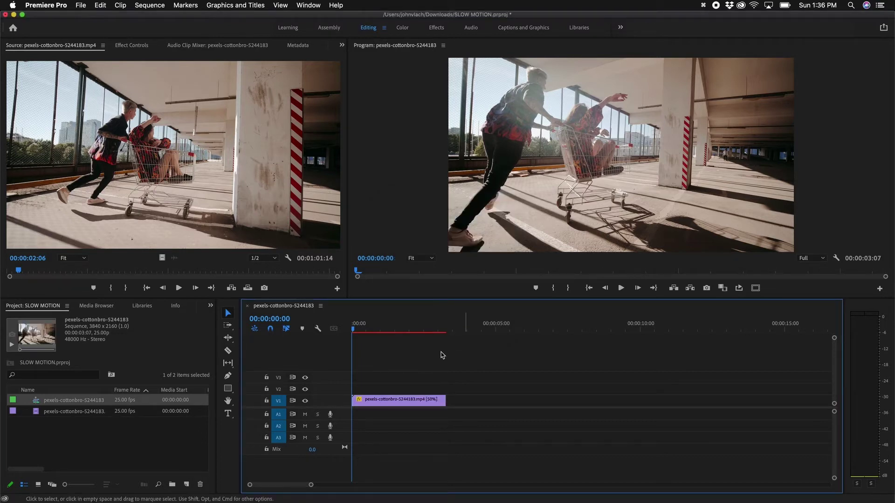
# - Render a preview of the 50% slowed clip and scrub through its early frames
pyautogui.moveTo(386, 328); pyautogui.dragTo(345, 339)
pyautogui.press('Return')
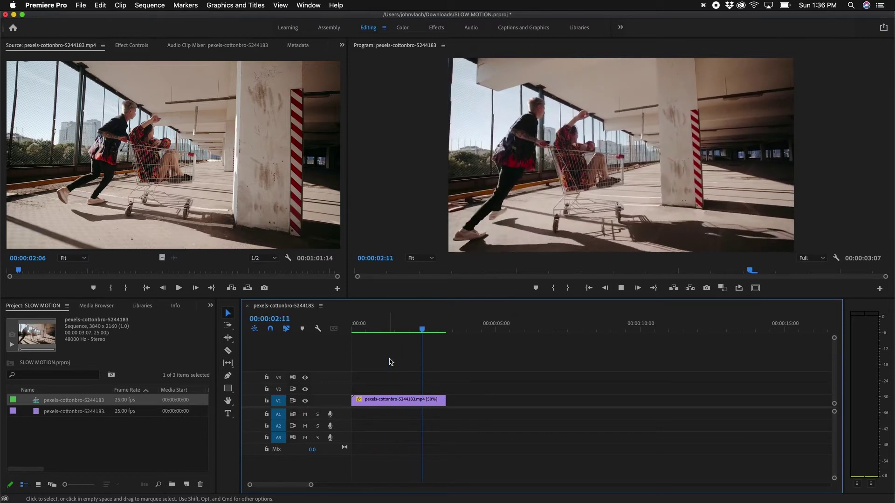
pyautogui.moveTo(384, 330); pyautogui.dragTo(369, 330)
pyautogui.click(379, 402)
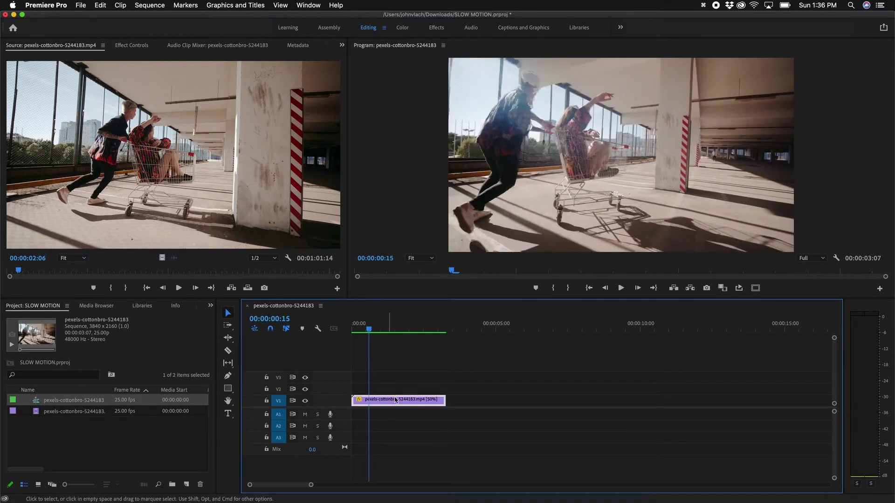
pyautogui.moveTo(368, 332)
pyautogui.mouseDown()
pyautogui.moveTo(386, 331)
pyautogui.moveTo(360, 333)
pyautogui.mouseUp()
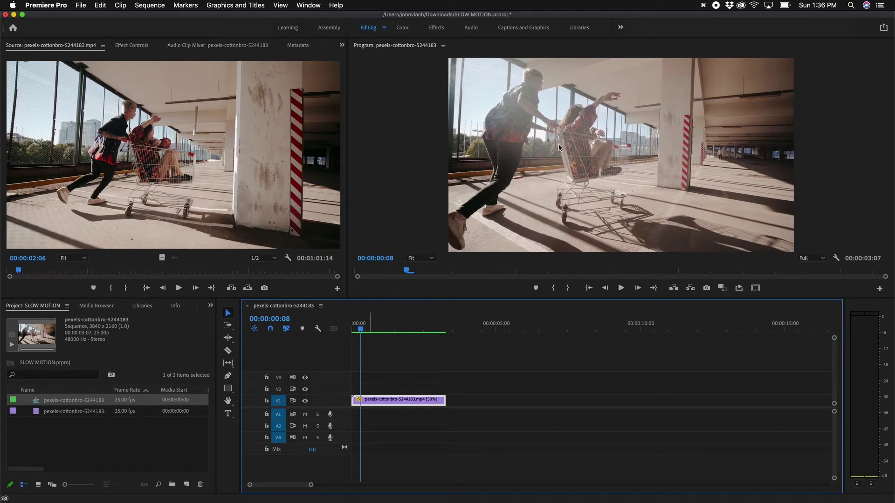
pyautogui.click(530, 140)
pyautogui.press('`')
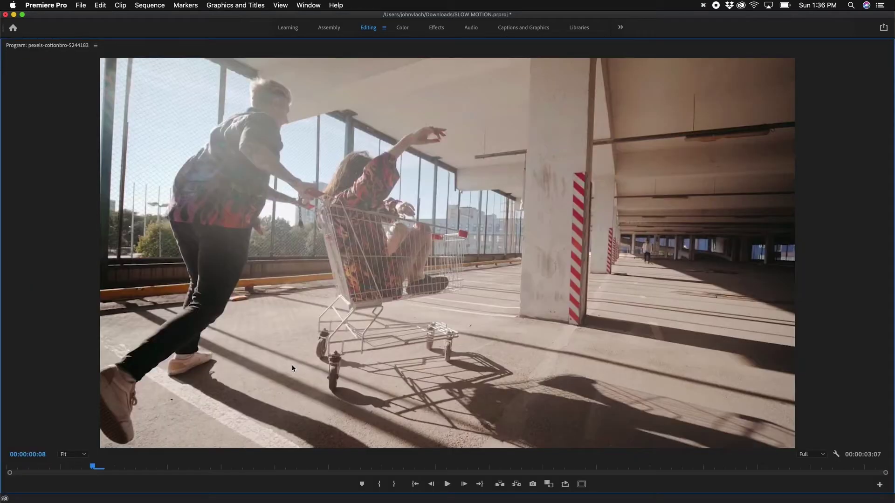
pyautogui.moveTo(133, 469); pyautogui.dragTo(157, 465)
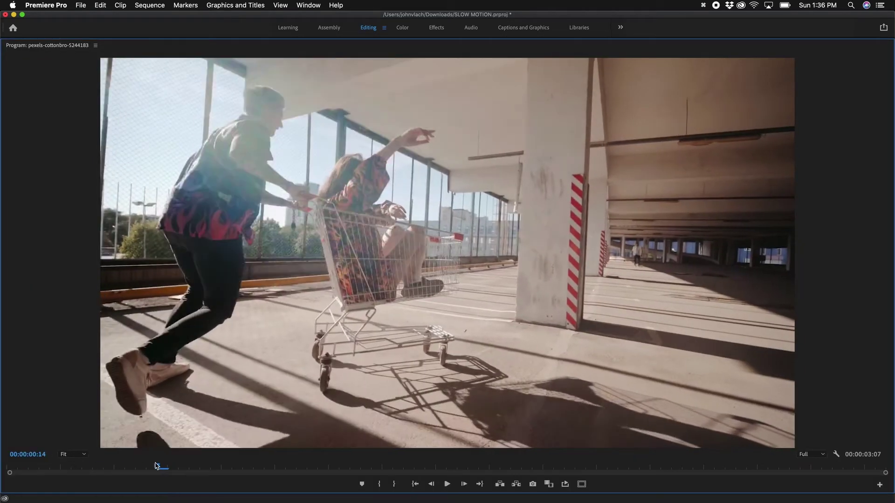
pyautogui.press('space')
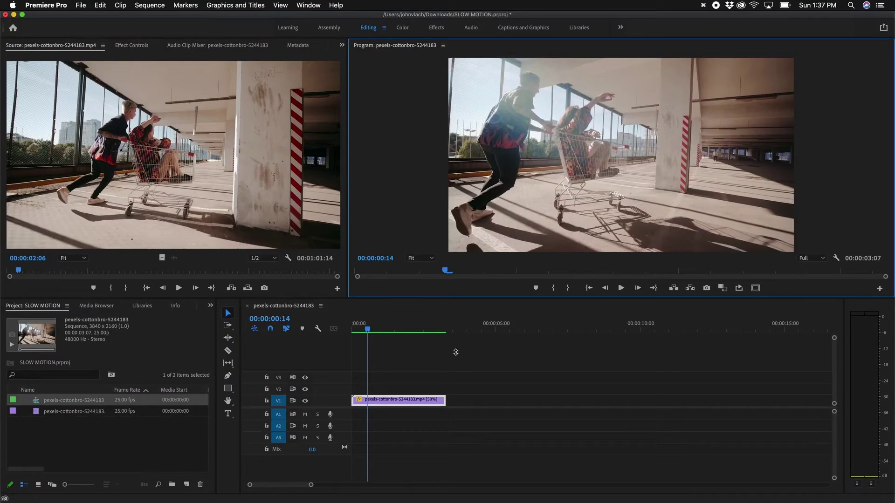
# - Undo the speed change while keeping the clip trimmed to 00:00:01:16
pyautogui.click(456, 364)
pyautogui.press('super+z')
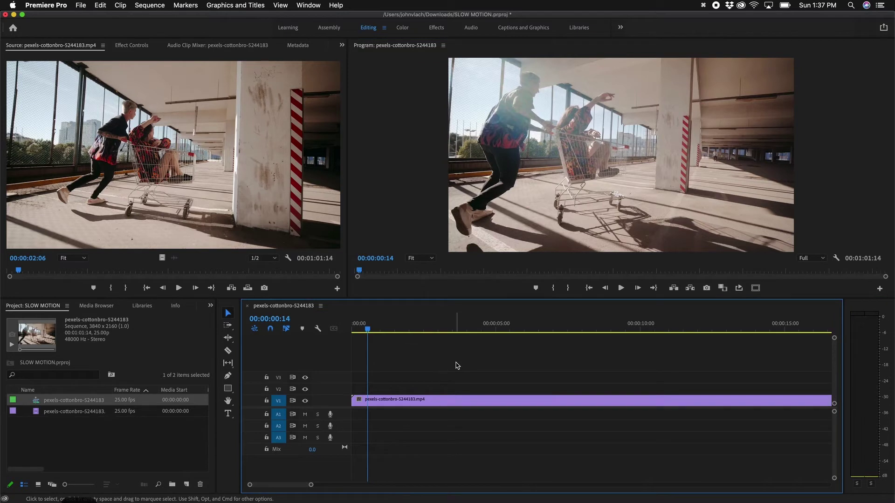
pyautogui.press('super+shift+z')
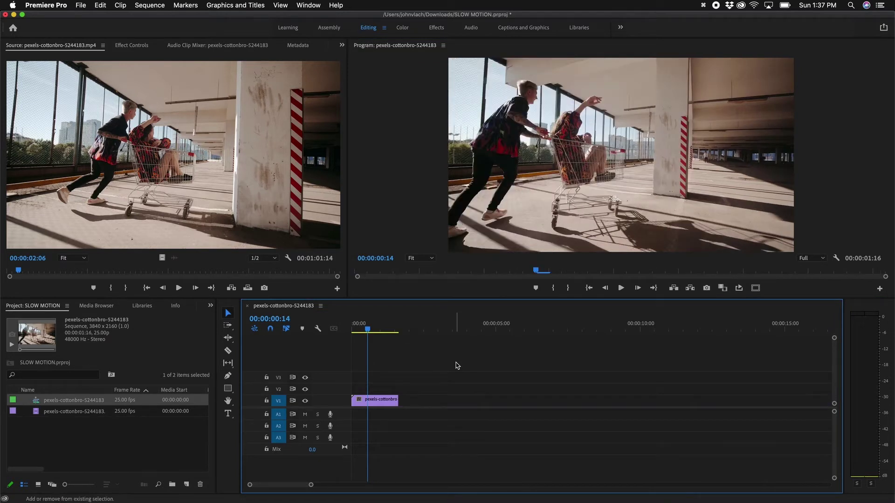
# - Replace the trimmed clip with a linked After Effects composition
pyautogui.click(377, 404)
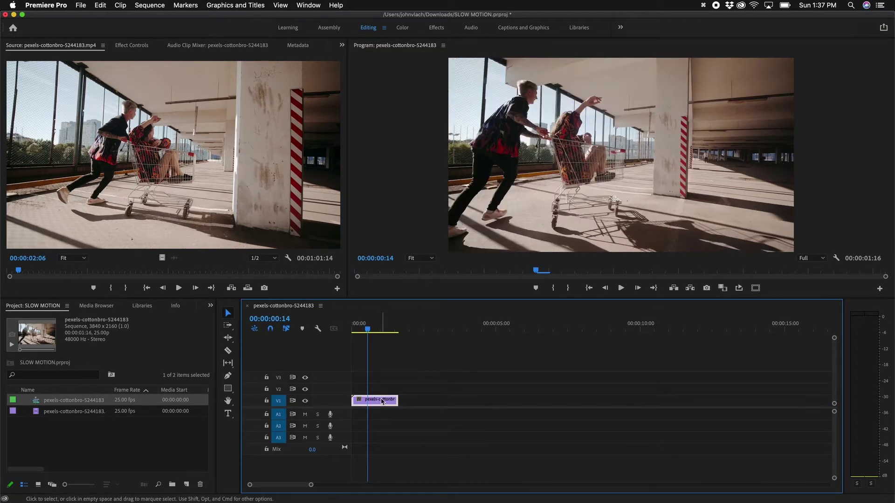
pyautogui.rightClick(382, 402)
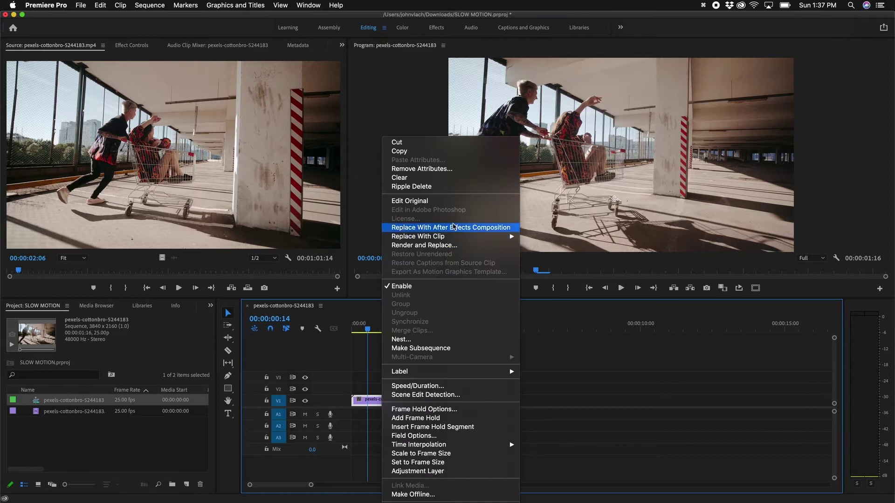
pyautogui.click(453, 227)
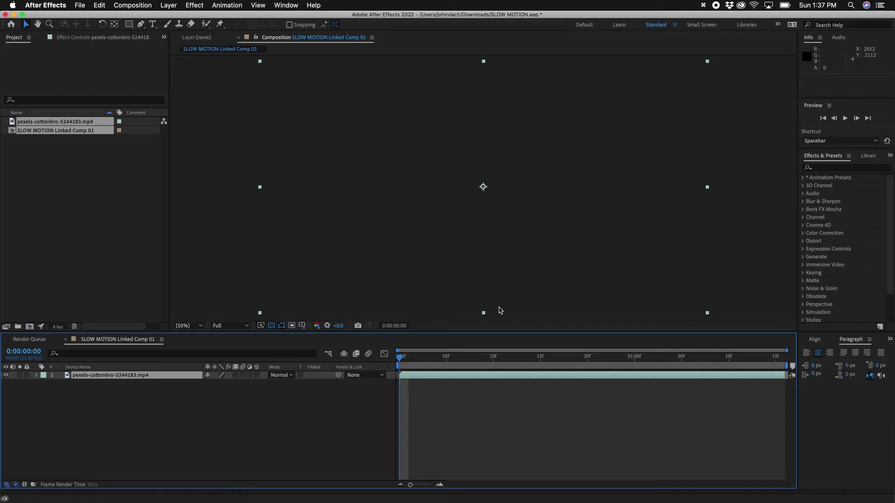
# - Search for Timewarp and apply it to the shopping-cart footage layer
pyautogui.click(277, 413)
pyautogui.click(138, 375)
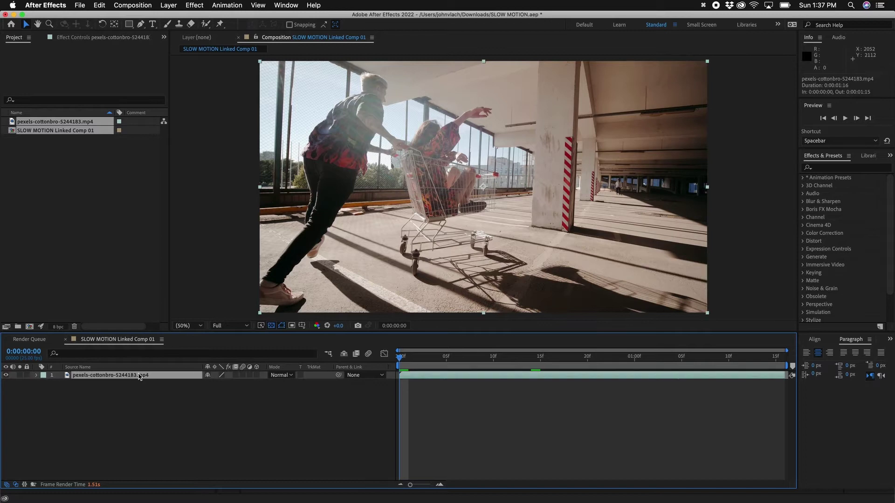
pyautogui.click(848, 167)
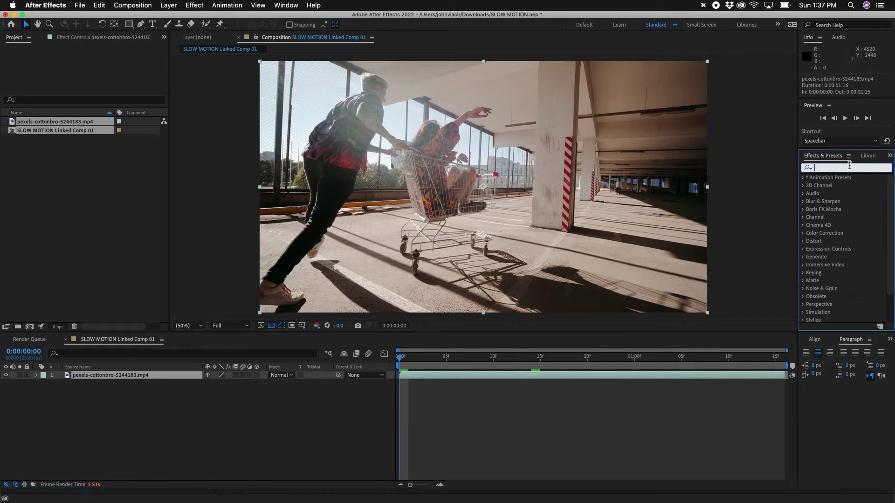
pyautogui.write('timea')
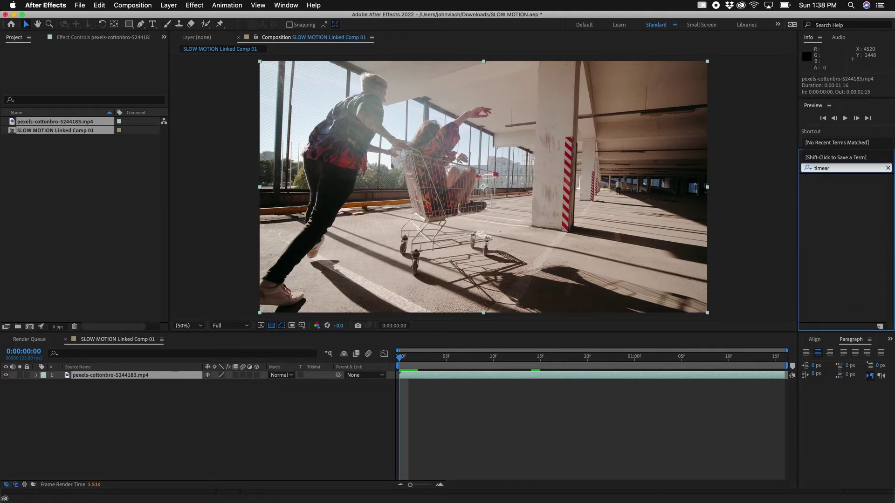
pyautogui.write('r')
pyautogui.press('BackSpace')
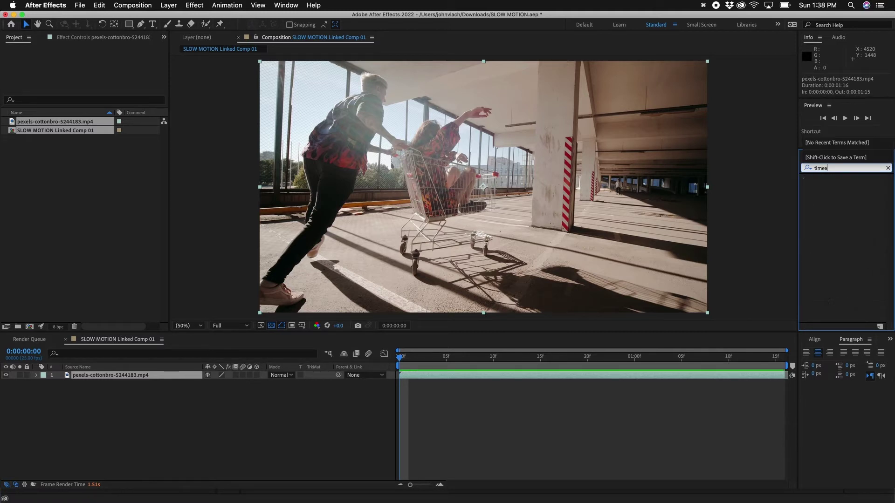
pyautogui.press('BackSpace')
pyautogui.write('w')
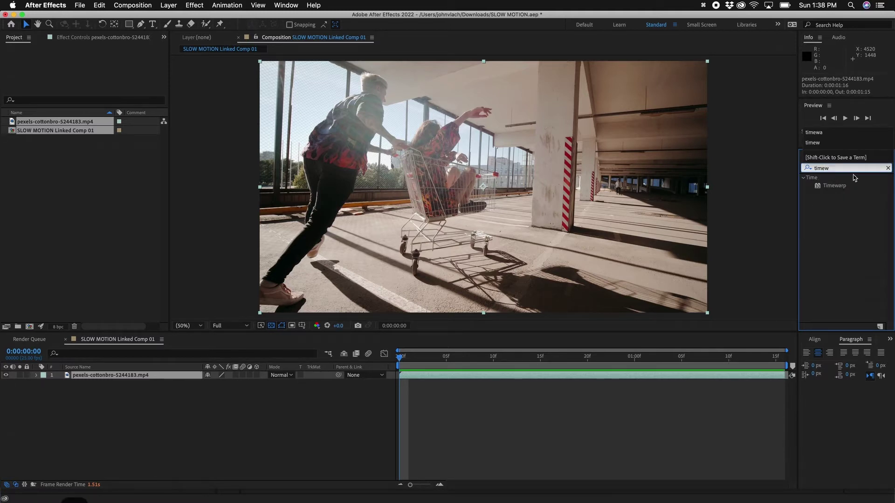
pyautogui.moveTo(842, 187); pyautogui.dragTo(129, 378)
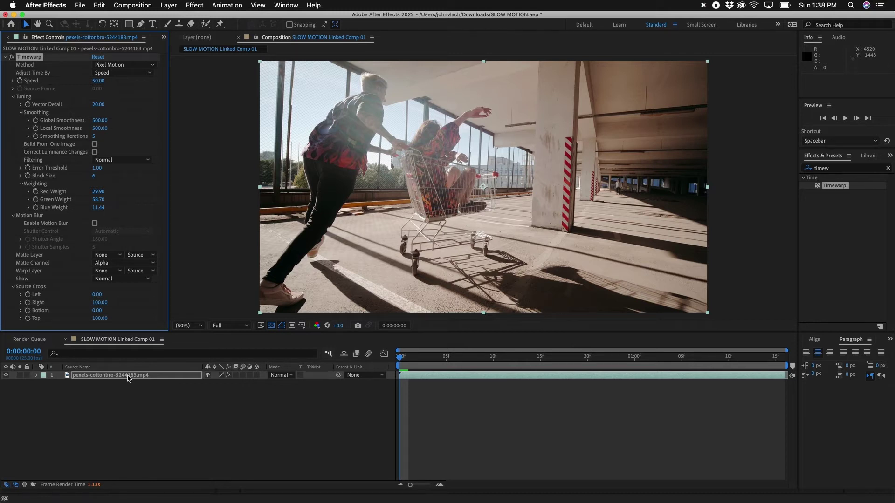
pyautogui.click(119, 378)
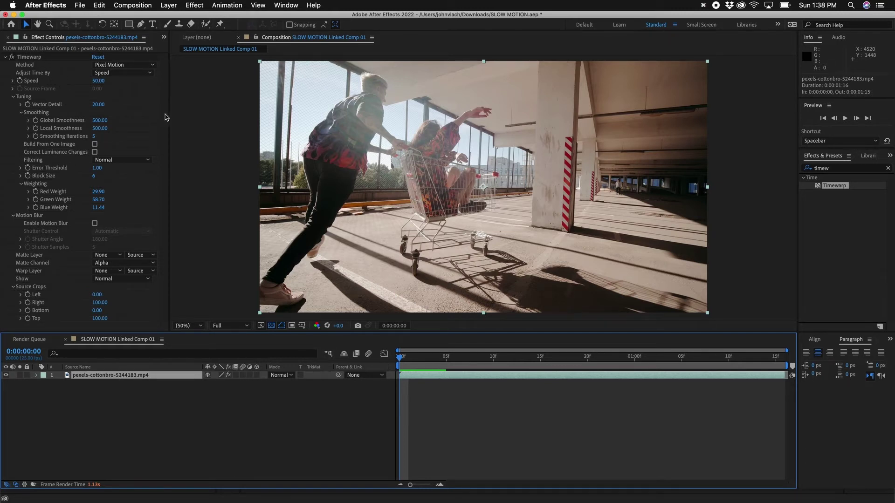
# - Widen the Effect Controls panel and set Timewarp Block Size to 40
pyautogui.moveTo(170, 118); pyautogui.dragTo(223, 112)
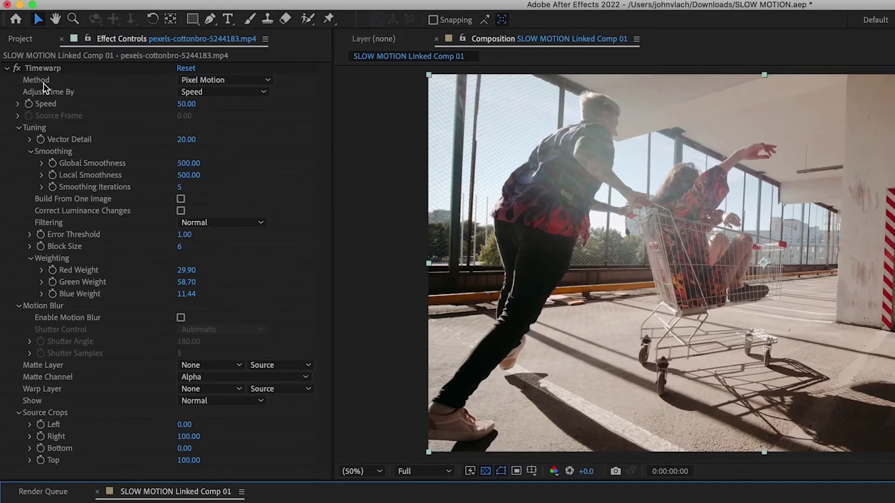
pyautogui.click(43, 83)
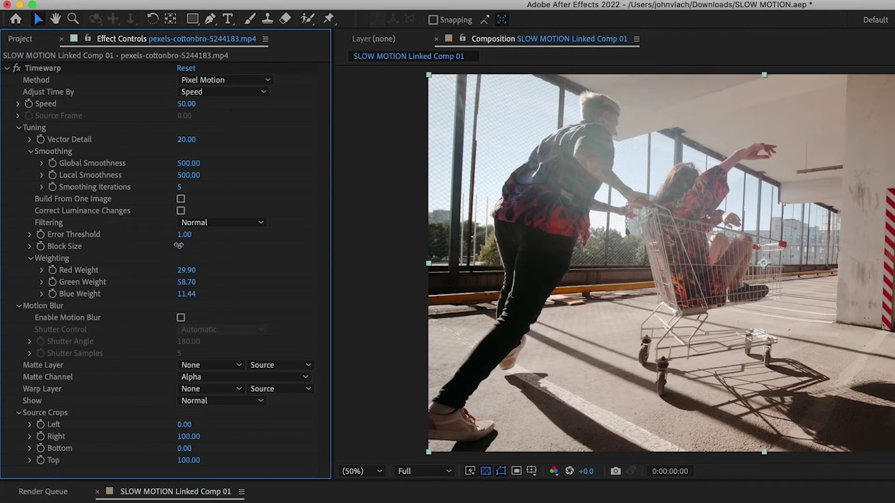
pyautogui.click(178, 246)
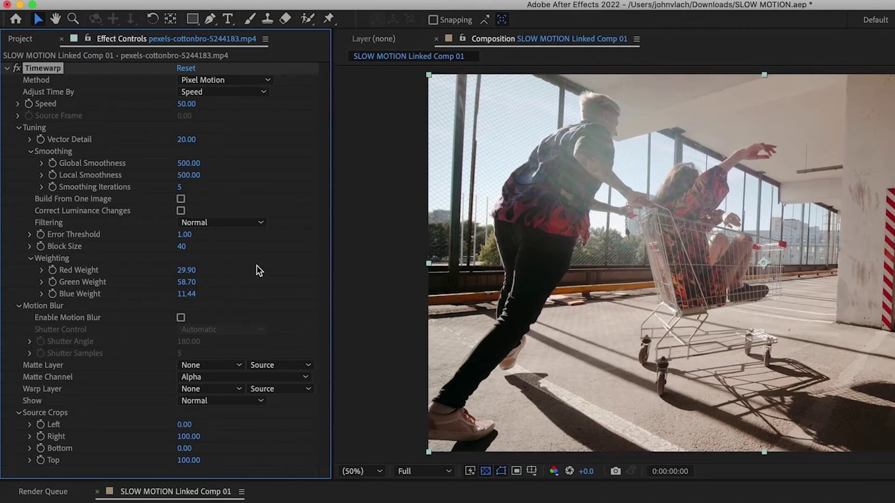
pyautogui.press('F2')
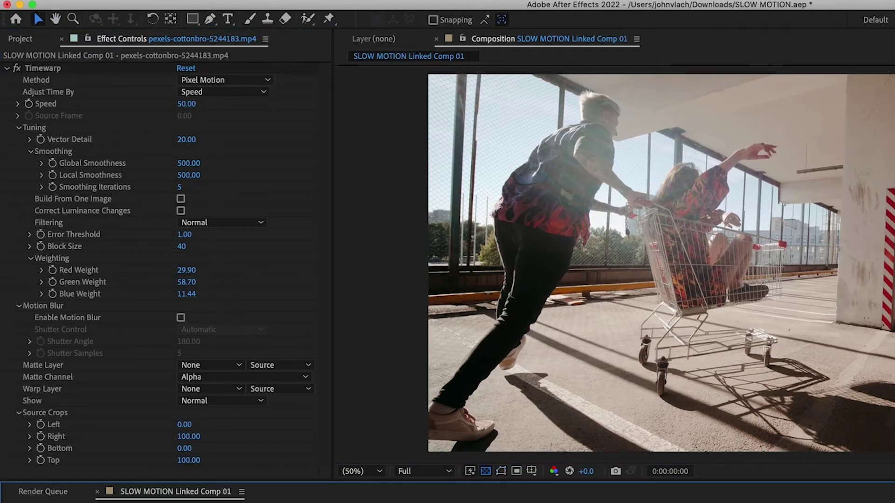
pyautogui.press('space')
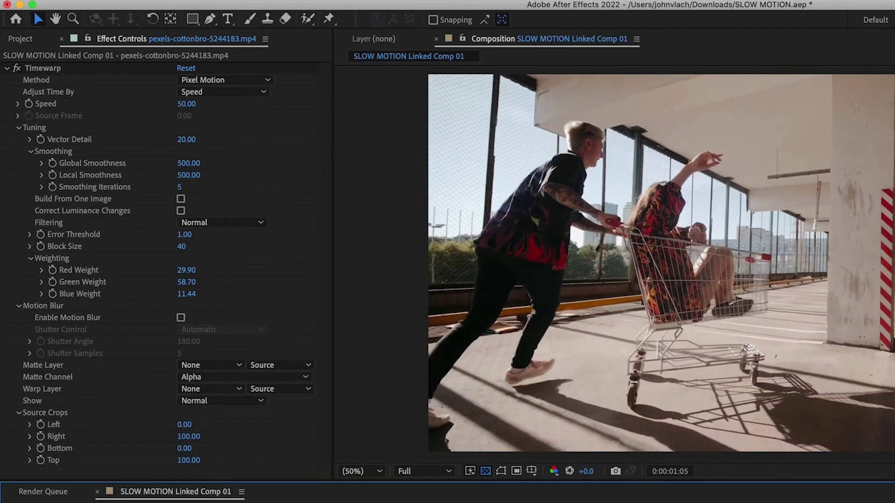
pyautogui.press('space')
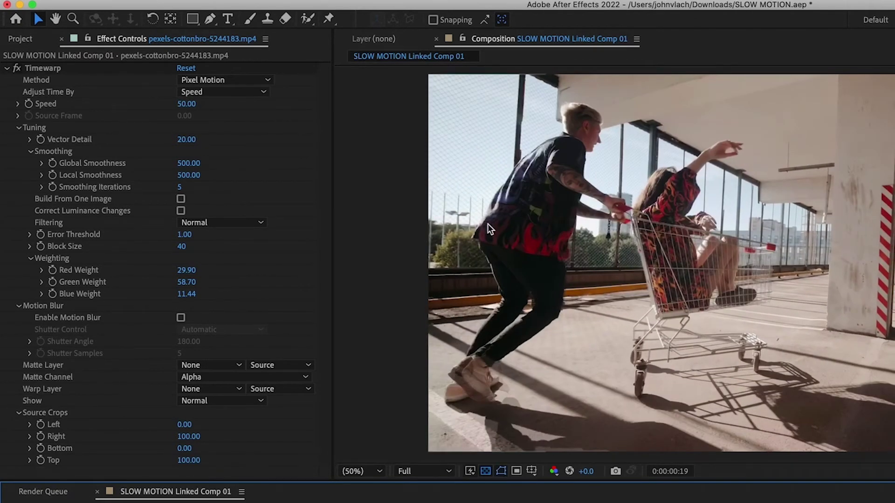
pyautogui.moveTo(672, 471); pyautogui.dragTo(650, 471)
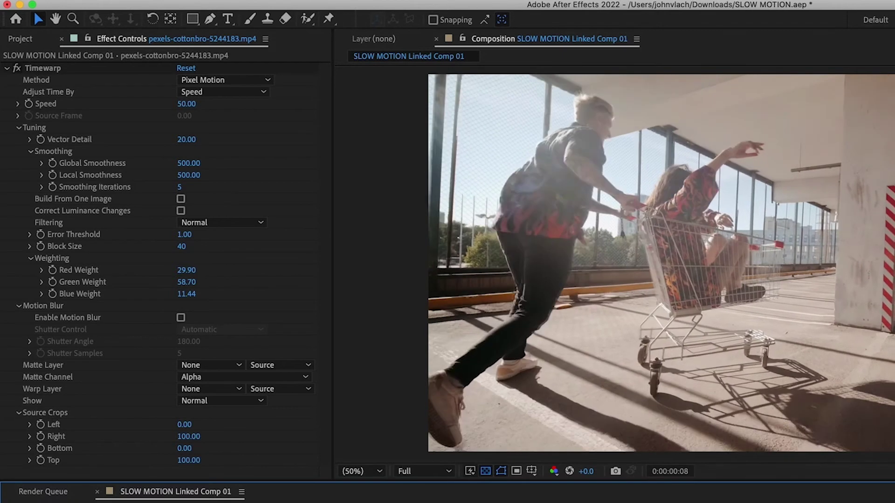
pyautogui.press('space')
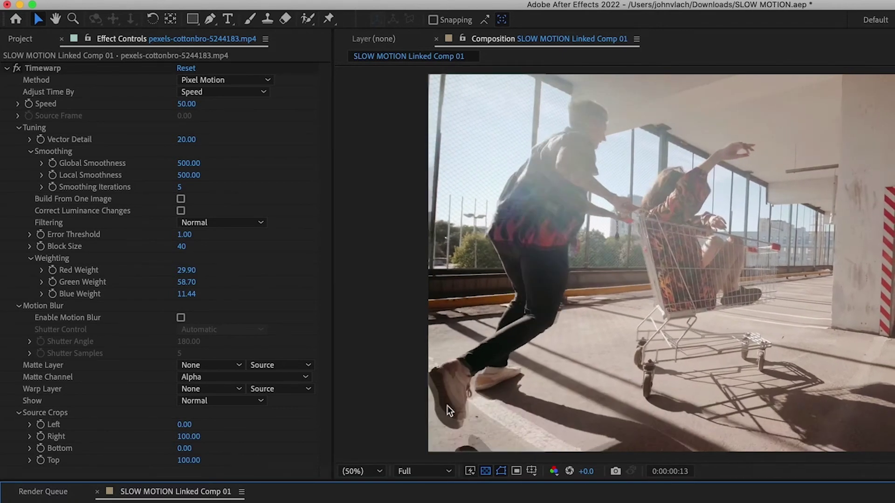
pyautogui.press('/')
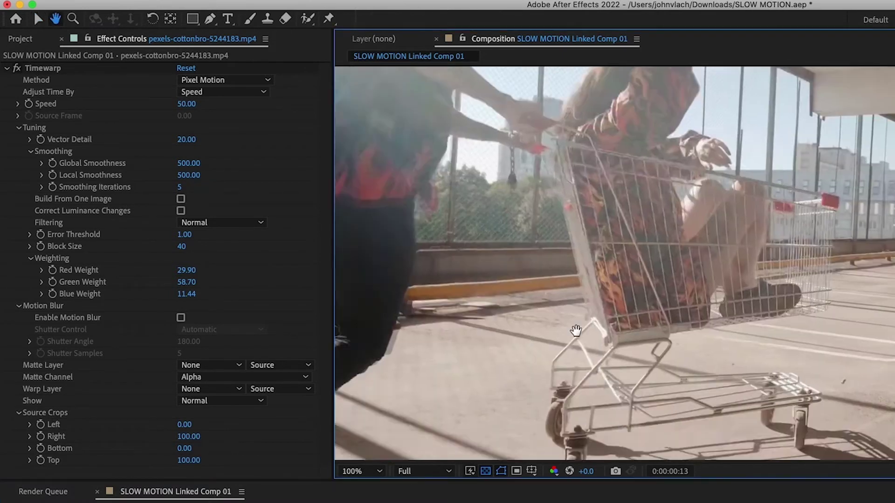
pyautogui.moveTo(454, 405); pyautogui.dragTo(540, 140)
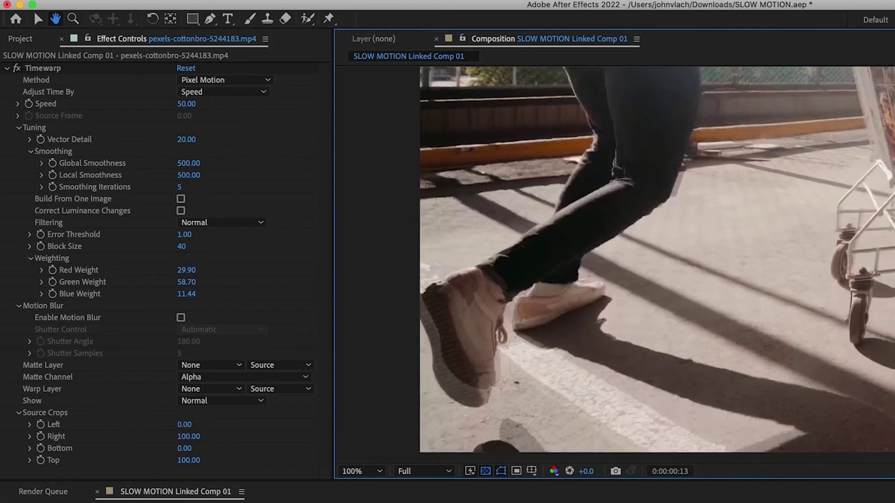
pyautogui.press('space')
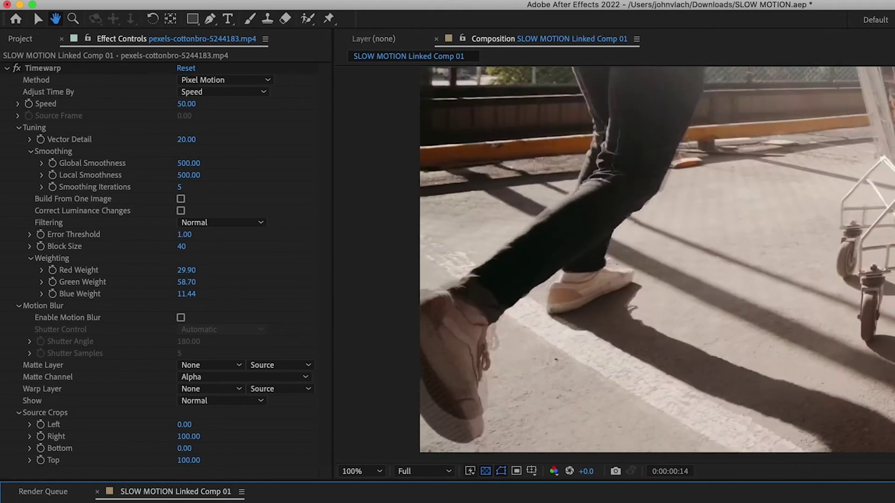
pyautogui.press(',')
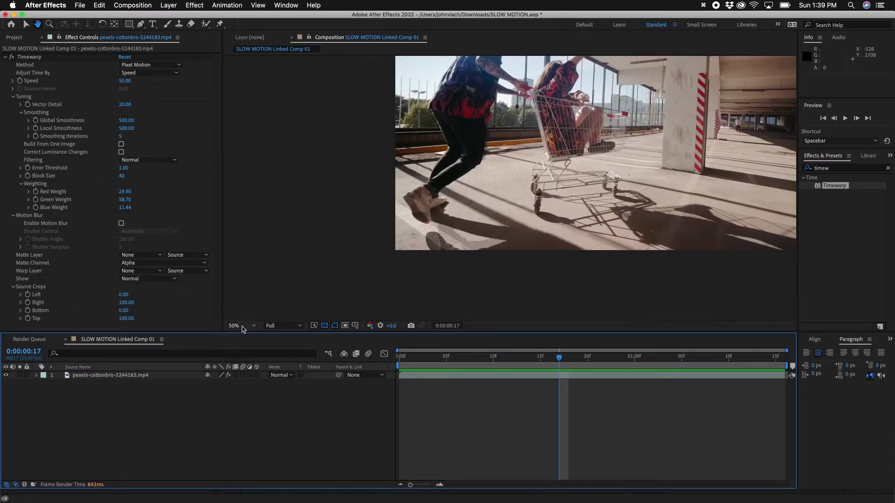
# - Fit the whole frame in the viewer and return to the Selection tool
pyautogui.click(242, 329)
pyautogui.click(242, 335)
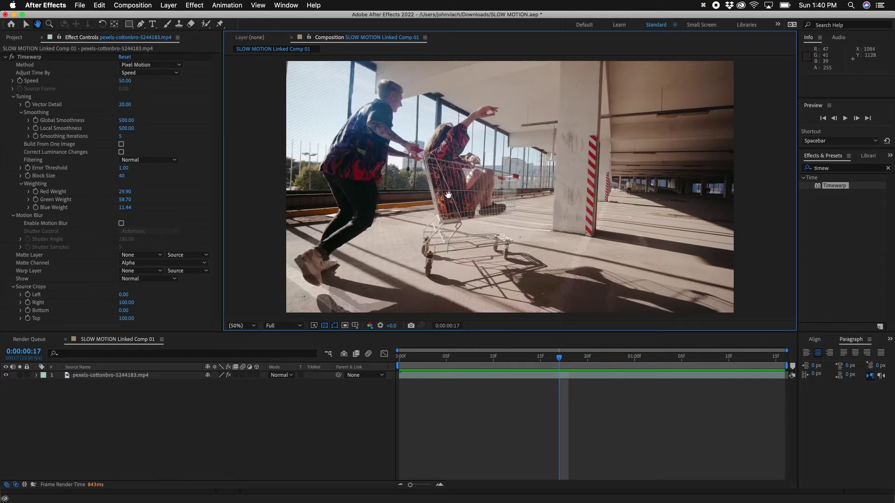
pyautogui.press('v')
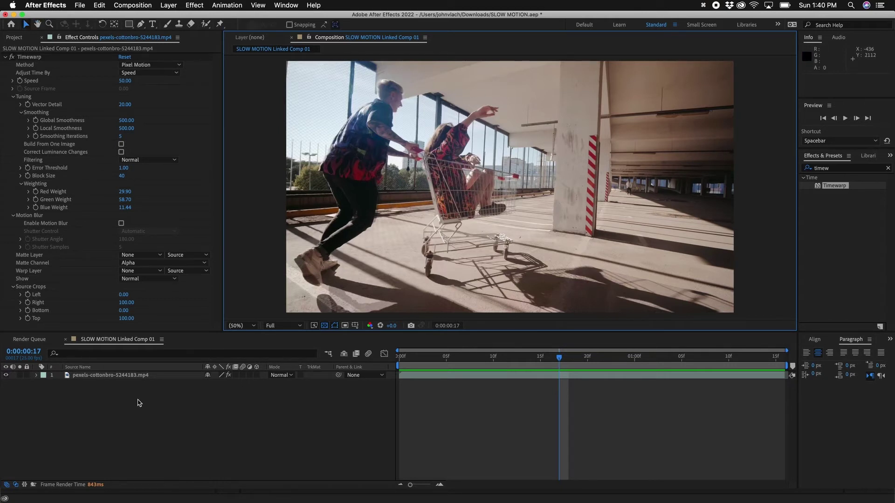
# - Pre-compose the footage layer as 'SLOW MOTION 01', moving all attributes into it
pyautogui.click(138, 376)
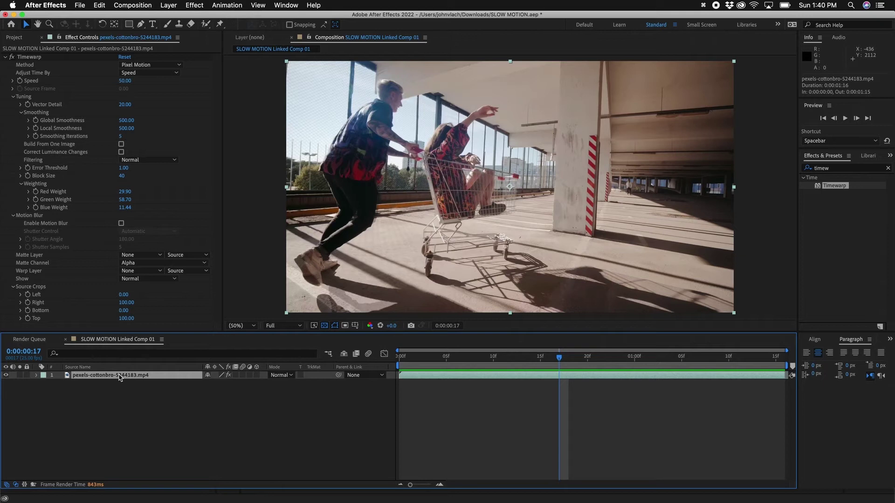
pyautogui.click(169, 5)
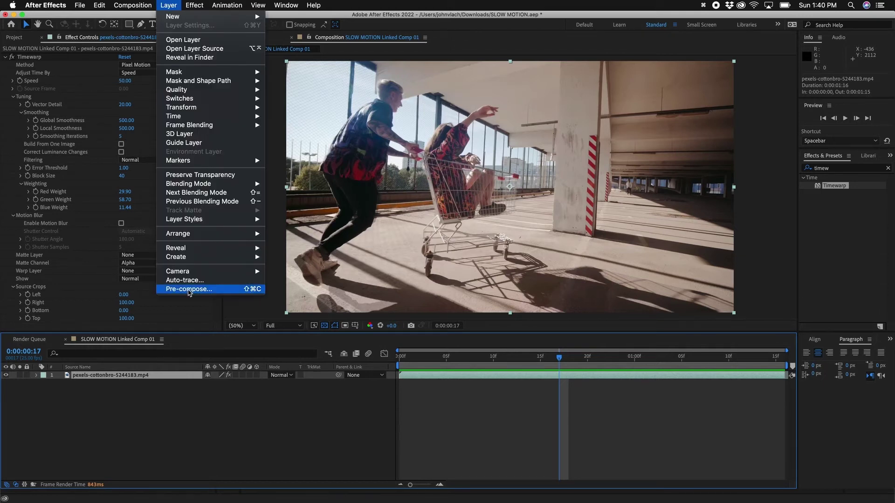
pyautogui.click(195, 290)
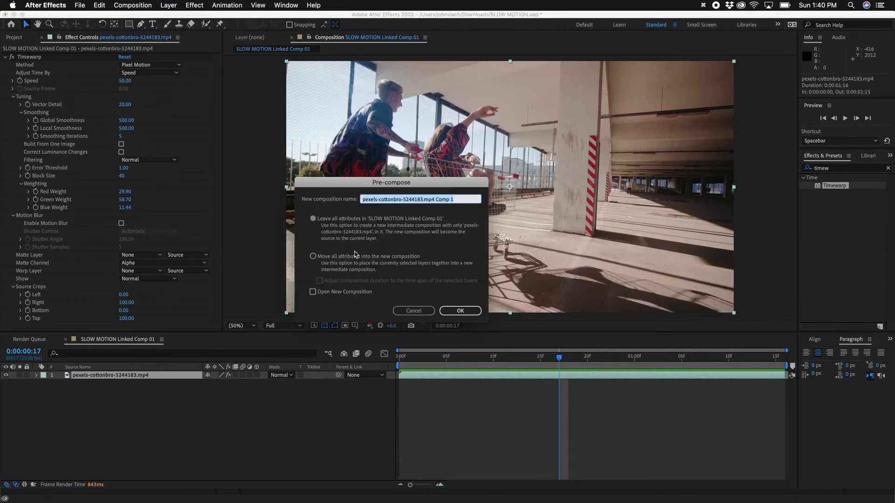
pyautogui.click(337, 259)
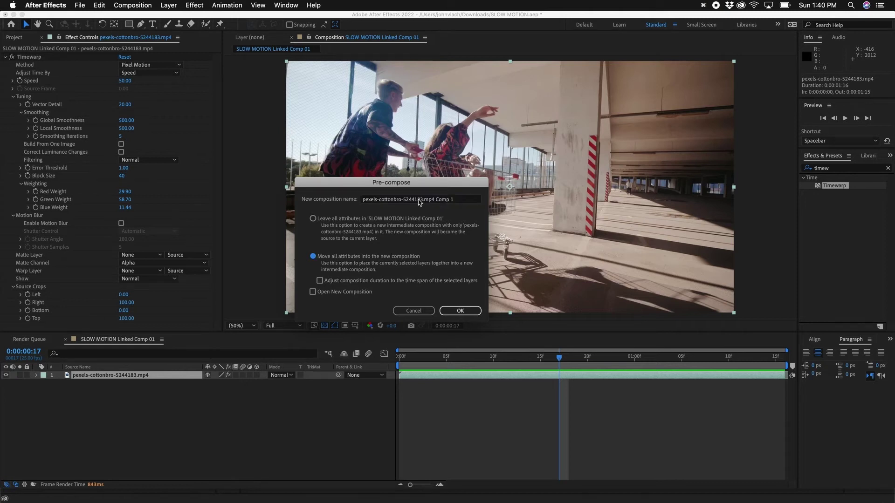
pyautogui.click(420, 201)
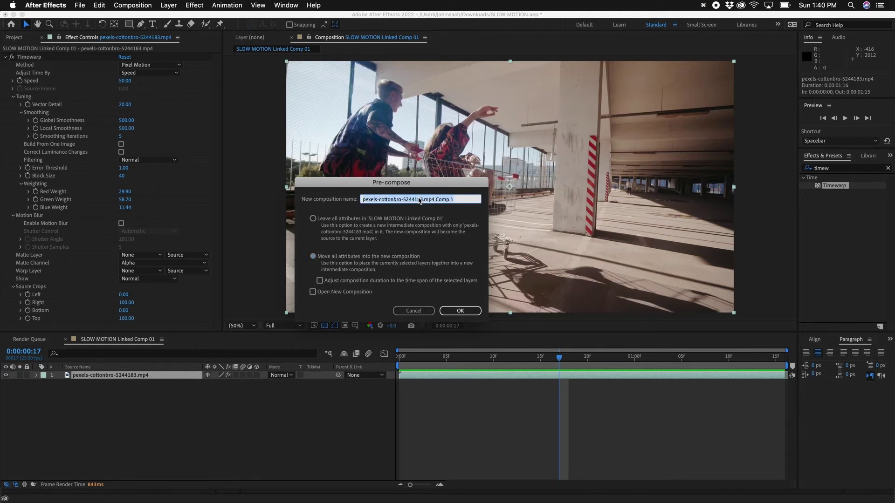
pyautogui.write('SLOW MO')
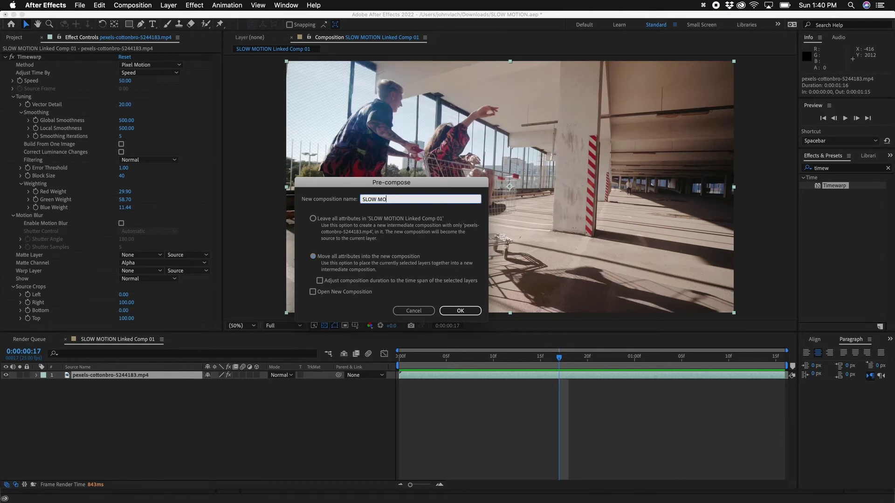
pyautogui.write('TION 01')
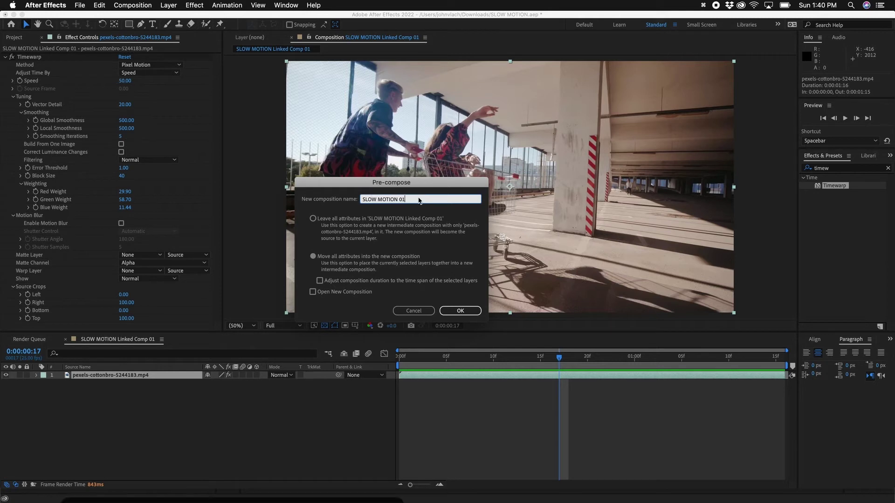
pyautogui.click(473, 309)
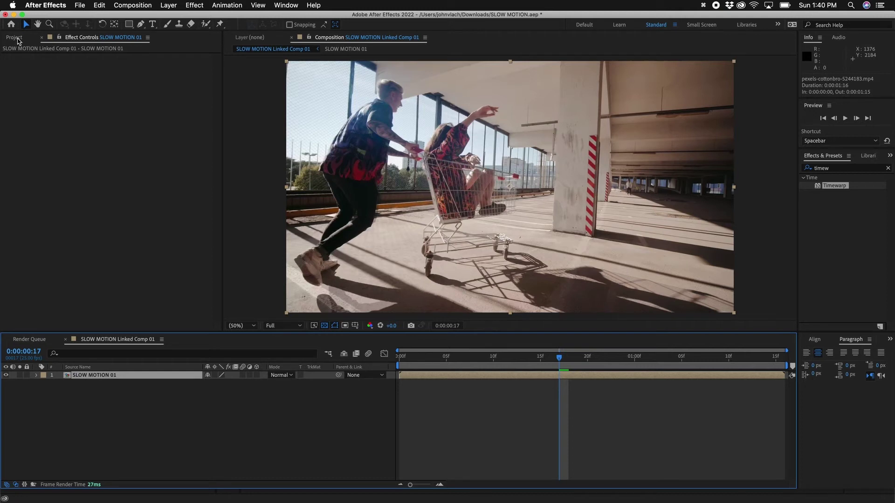
# - Duplicate the SLOW MOTION 01 precomp in the Project panel
pyautogui.click(18, 39)
pyautogui.click(60, 157)
pyautogui.click(41, 132)
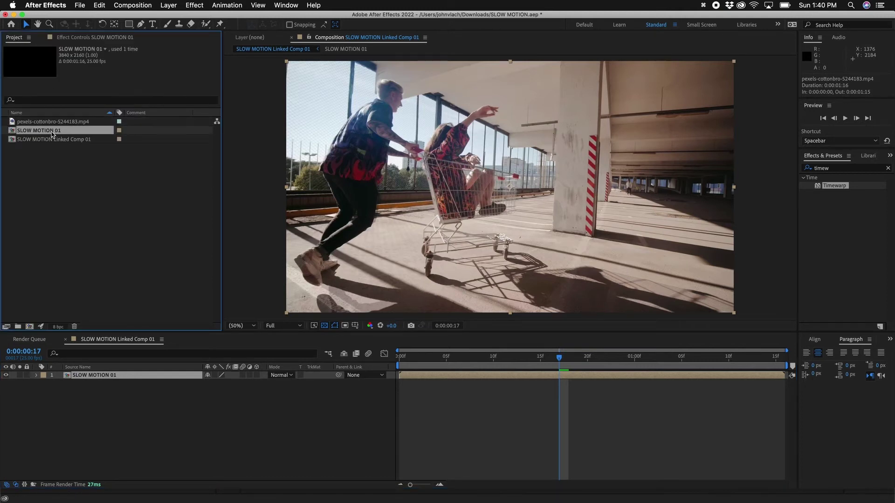
pyautogui.press('super+d')
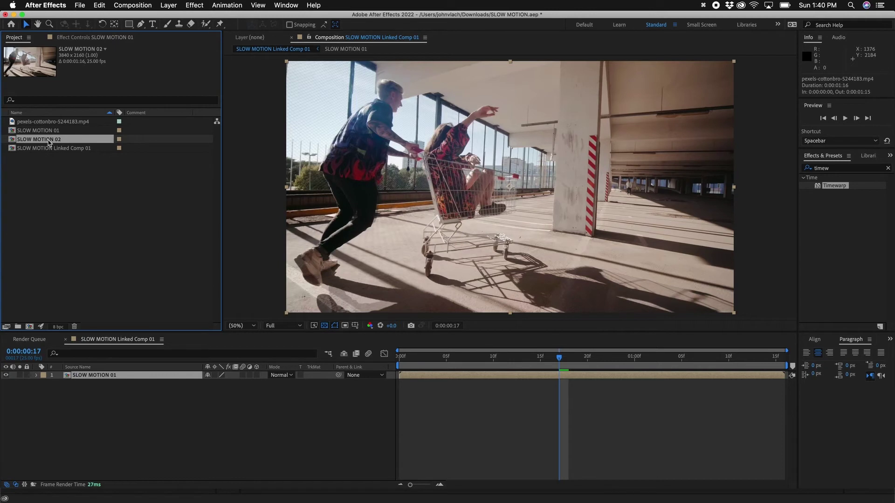
# - In SLOW MOTION 02, set the clip's Timewarp Block Size to 5
pyautogui.doubleClick(48, 139)
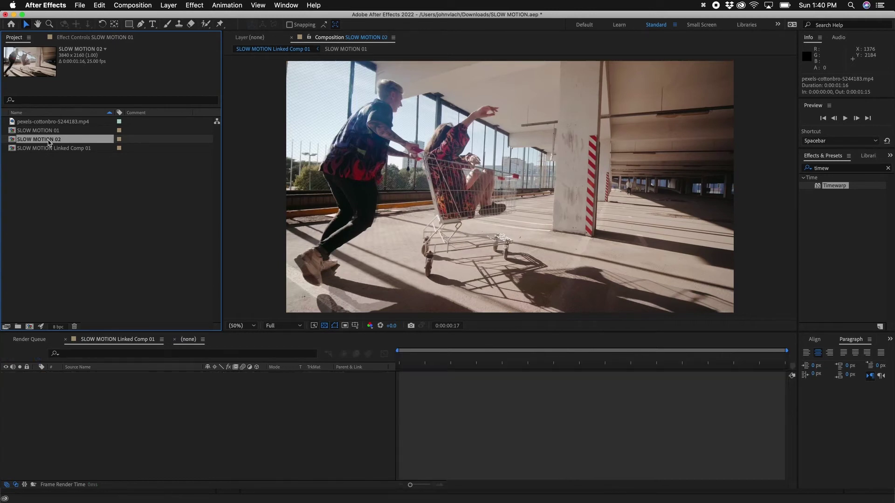
pyautogui.click(103, 378)
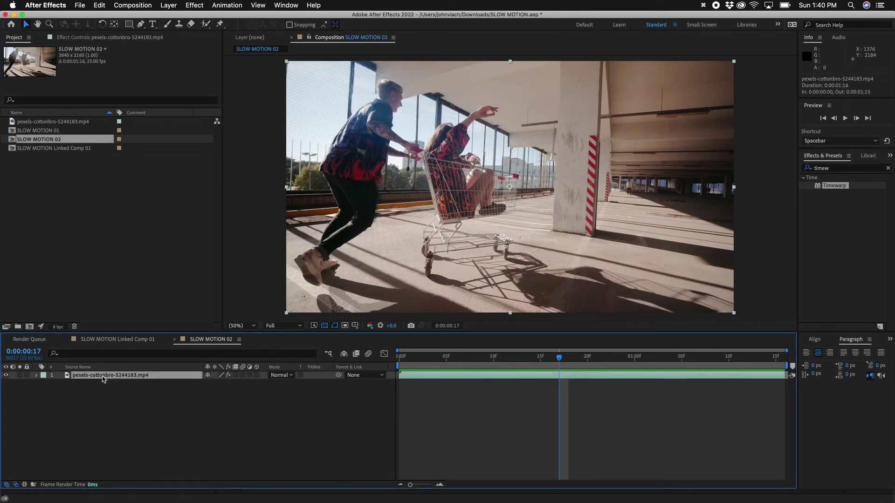
pyautogui.click(101, 38)
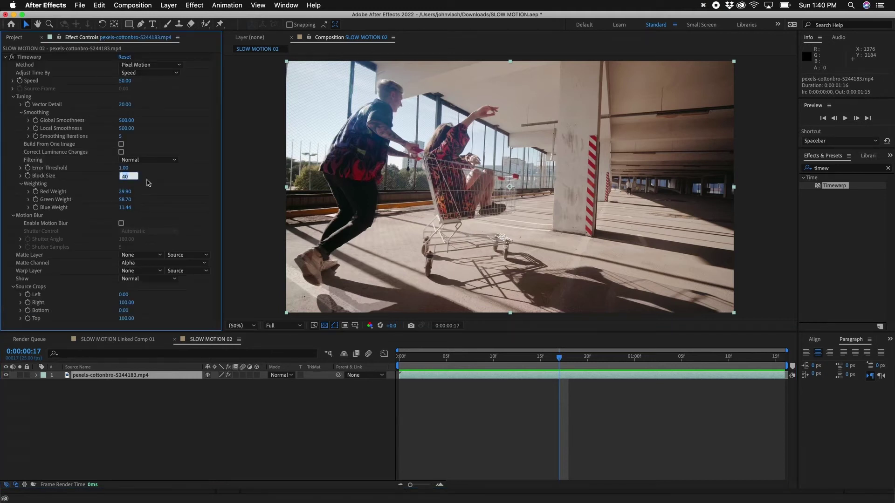
pyautogui.write('5')
pyautogui.press('Return')
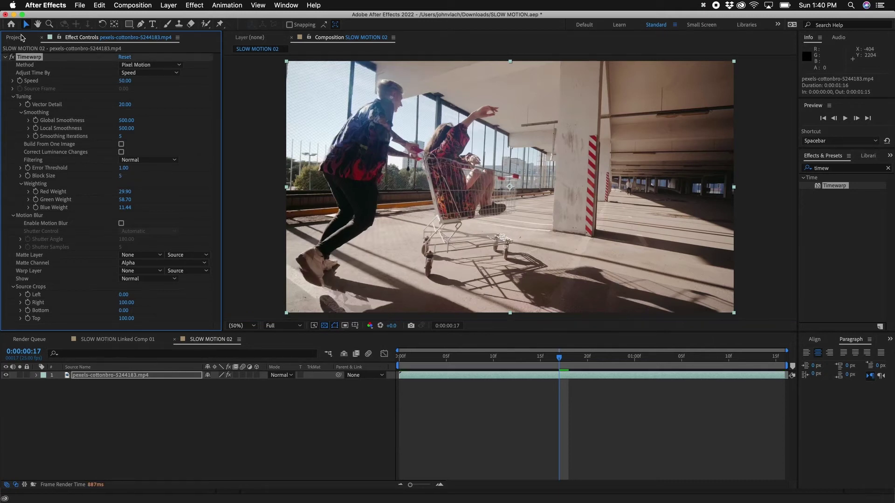
pyautogui.click(17, 37)
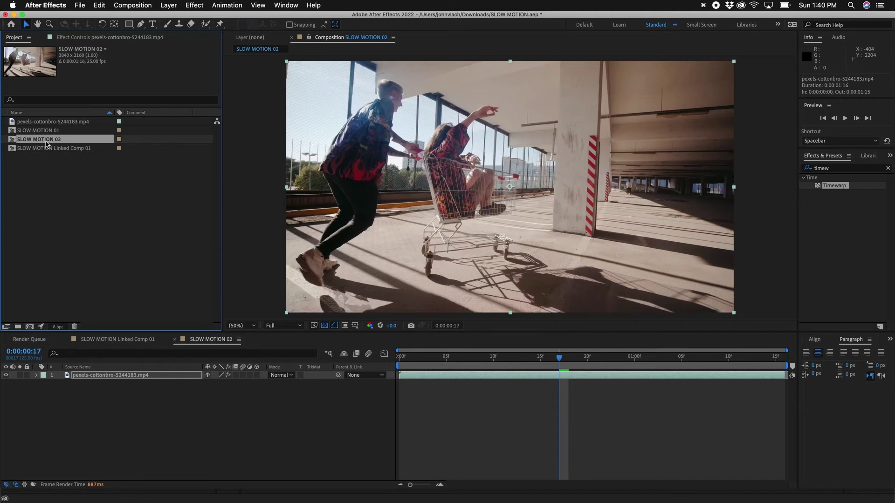
pyautogui.click(37, 131)
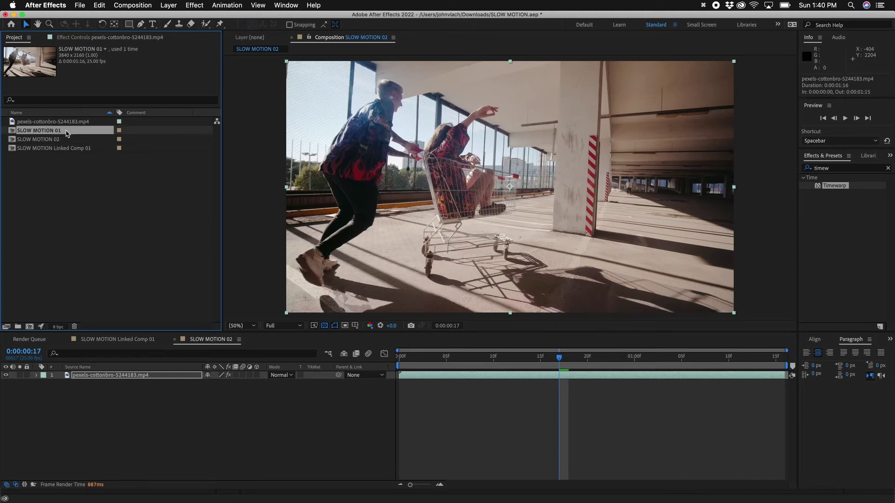
# - Open SLOW MOTION Linked Comp 01 and add SLOW MOTION 02 beneath SLOW MOTION 01
pyautogui.doubleClick(48, 149)
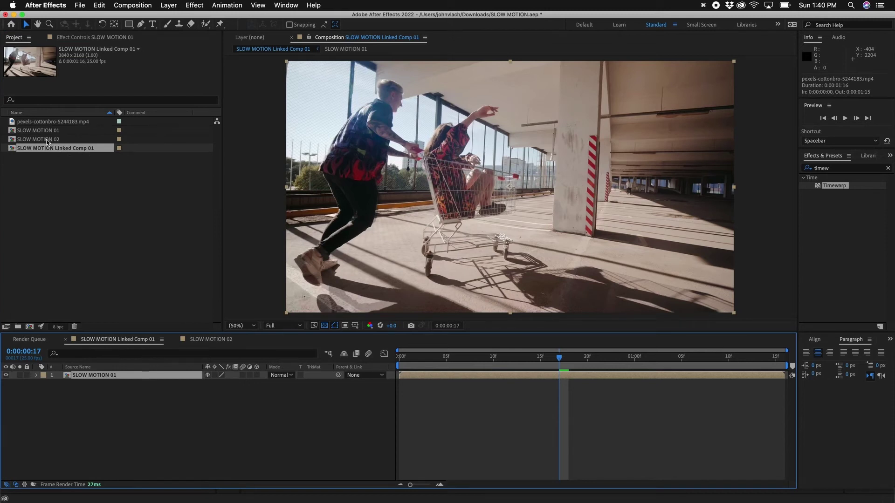
pyautogui.moveTo(49, 143); pyautogui.dragTo(106, 395)
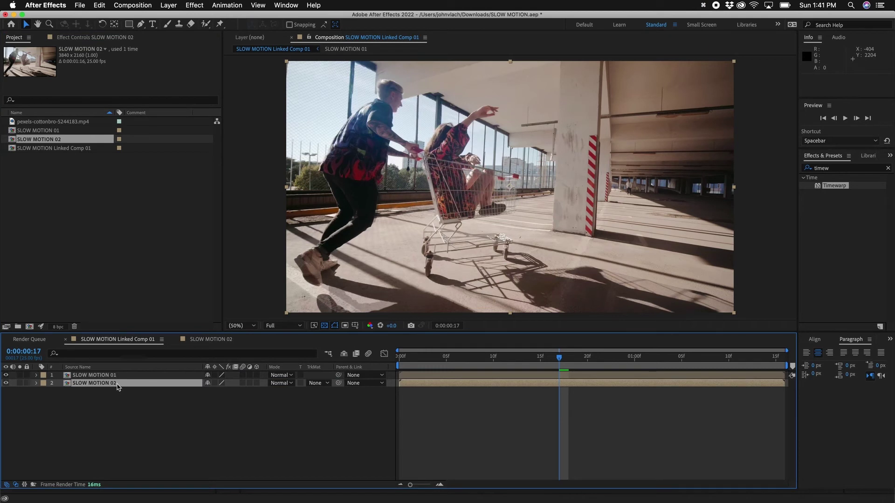
pyautogui.click(99, 377)
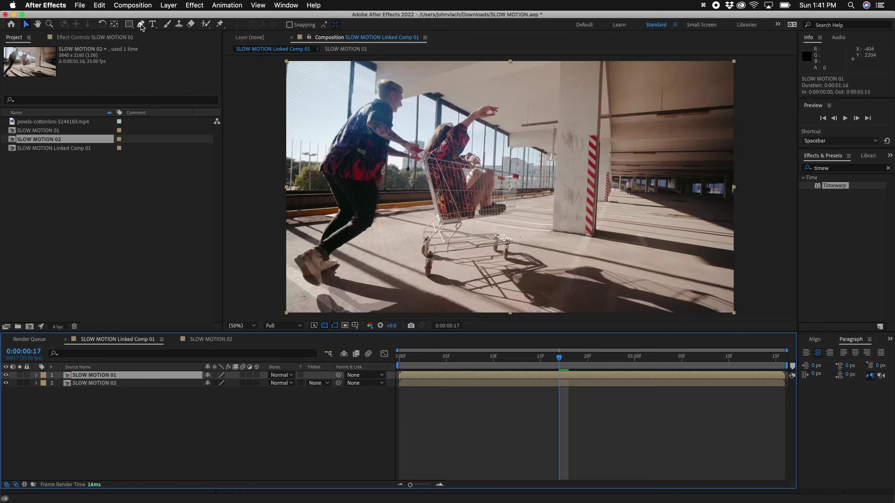
pyautogui.click(141, 24)
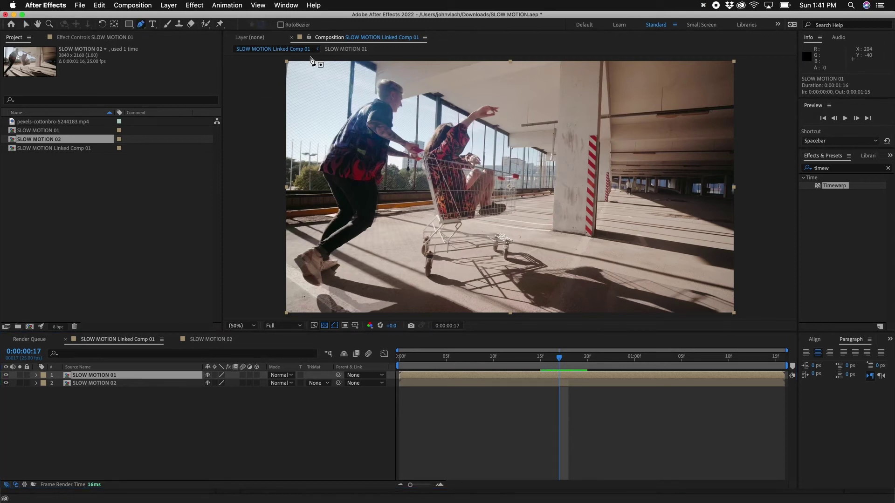
# - Draw a closed mask around the two people on the SLOW MOTION 01 layer
pyautogui.moveTo(276, 62); pyautogui.dragTo(271, 148)
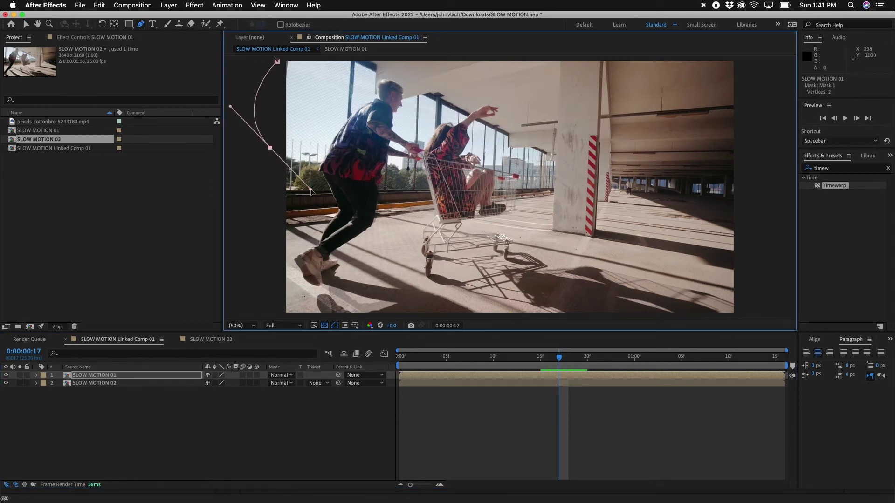
pyautogui.moveTo(311, 188); pyautogui.dragTo(396, 226)
pyautogui.moveTo(524, 256); pyautogui.dragTo(558, 259)
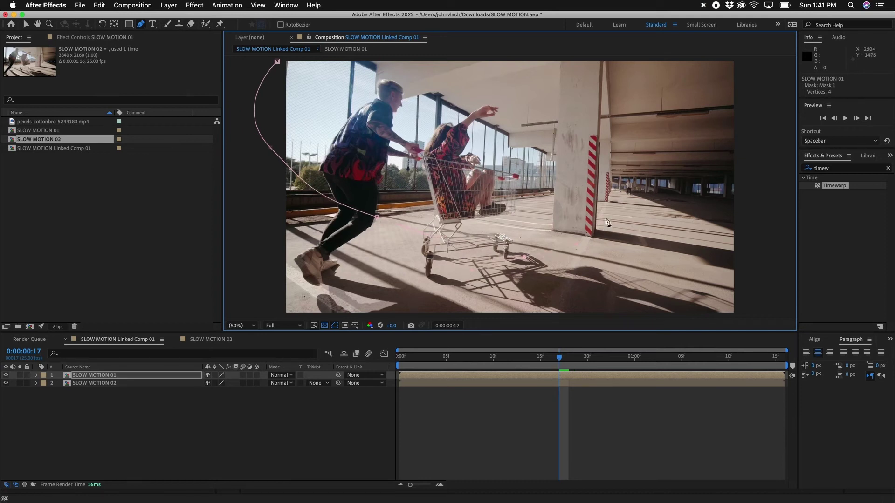
pyautogui.moveTo(607, 222); pyautogui.dragTo(626, 117)
pyautogui.moveTo(560, 83); pyautogui.dragTo(531, 61)
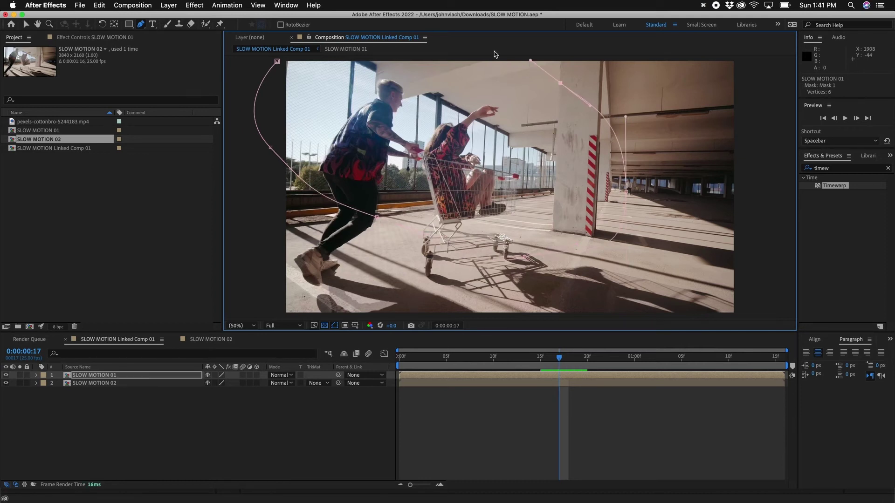
pyautogui.press(',')
pyautogui.press(',')
pyautogui.moveTo(472, 106); pyautogui.dragTo(455, 107)
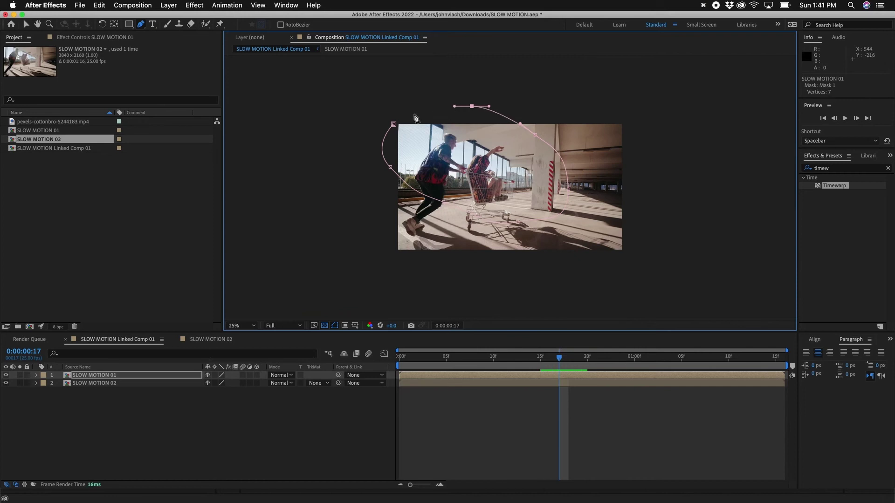
pyautogui.moveTo(394, 125); pyautogui.dragTo(370, 147)
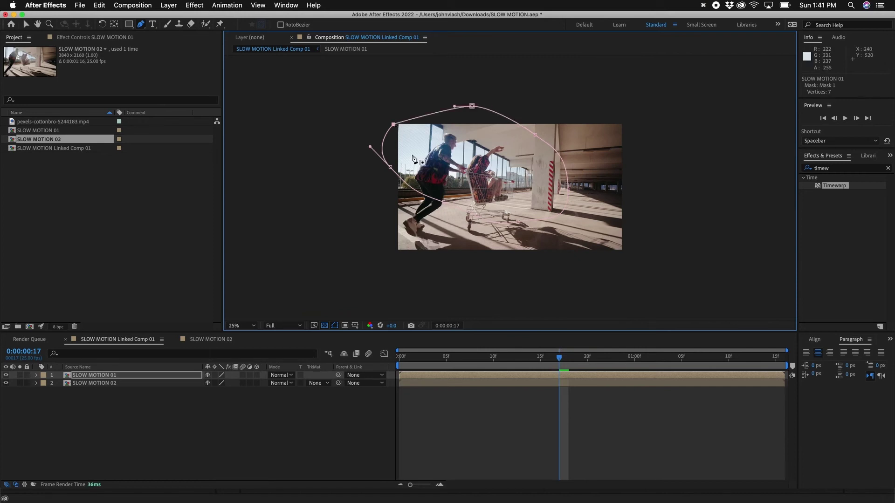
pyautogui.click(248, 327)
pyautogui.click(249, 337)
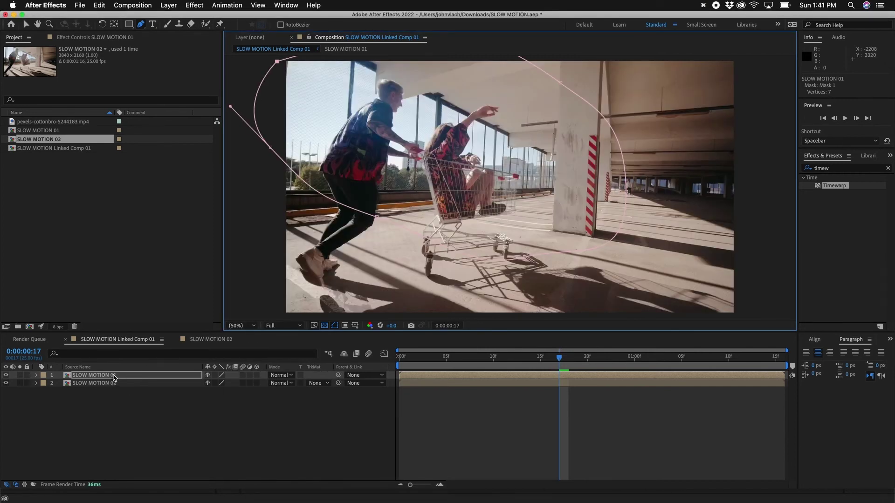
# - Set Mask Feather to 100 pixels and return to the first frame
pyautogui.click(113, 376)
pyautogui.press('m')
pyautogui.press('m')
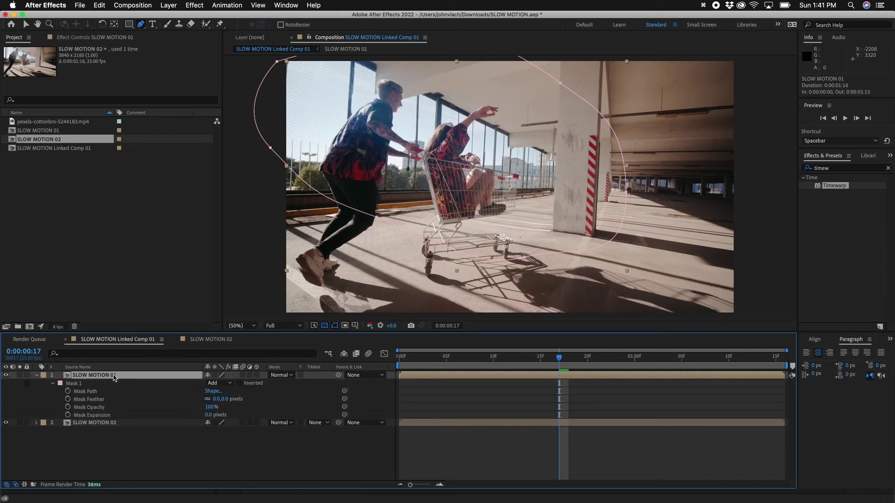
pyautogui.click(217, 400)
pyautogui.press('Return')
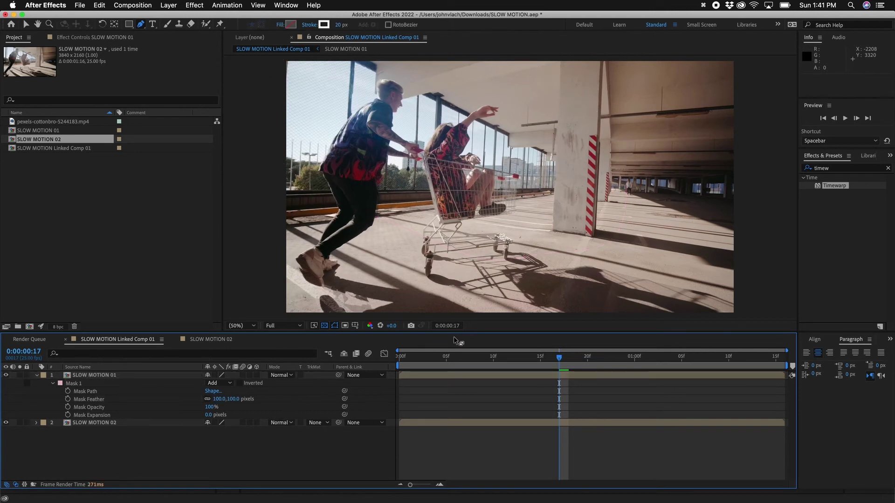
pyautogui.moveTo(456, 361); pyautogui.dragTo(399, 360)
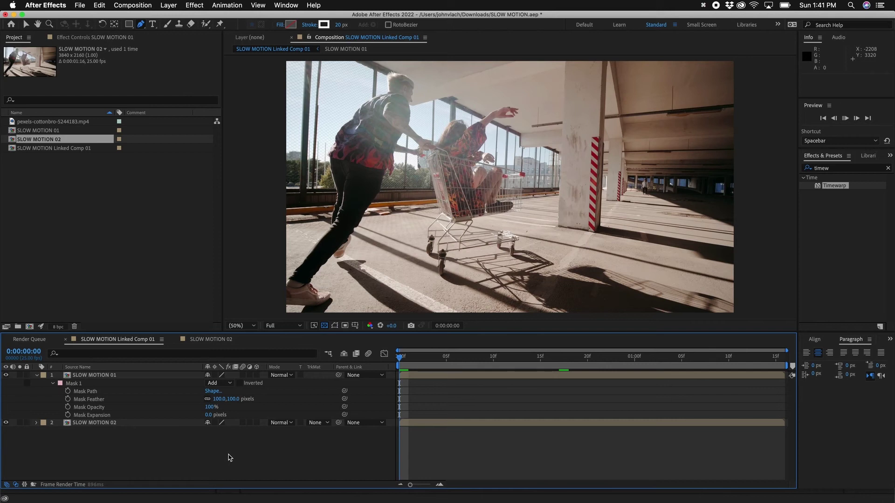
# - Run a RAM preview from frame 0 to confirm the blended layers stop the feet warping
pyautogui.press('space')
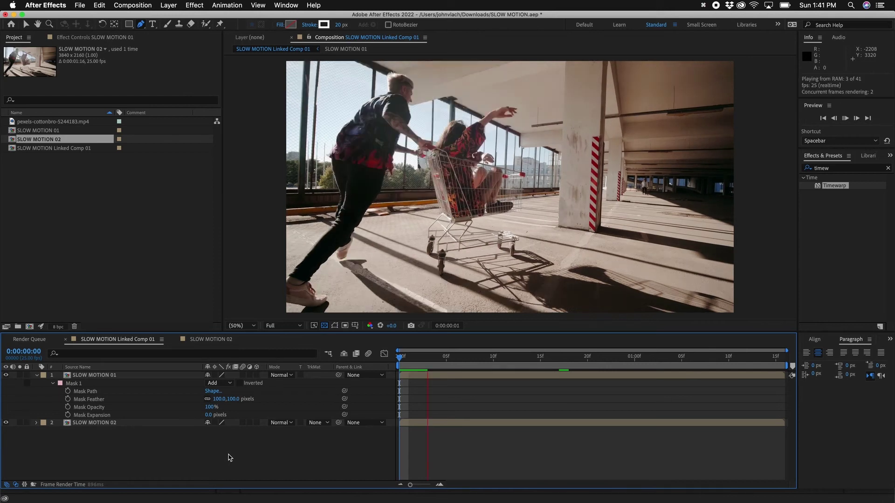